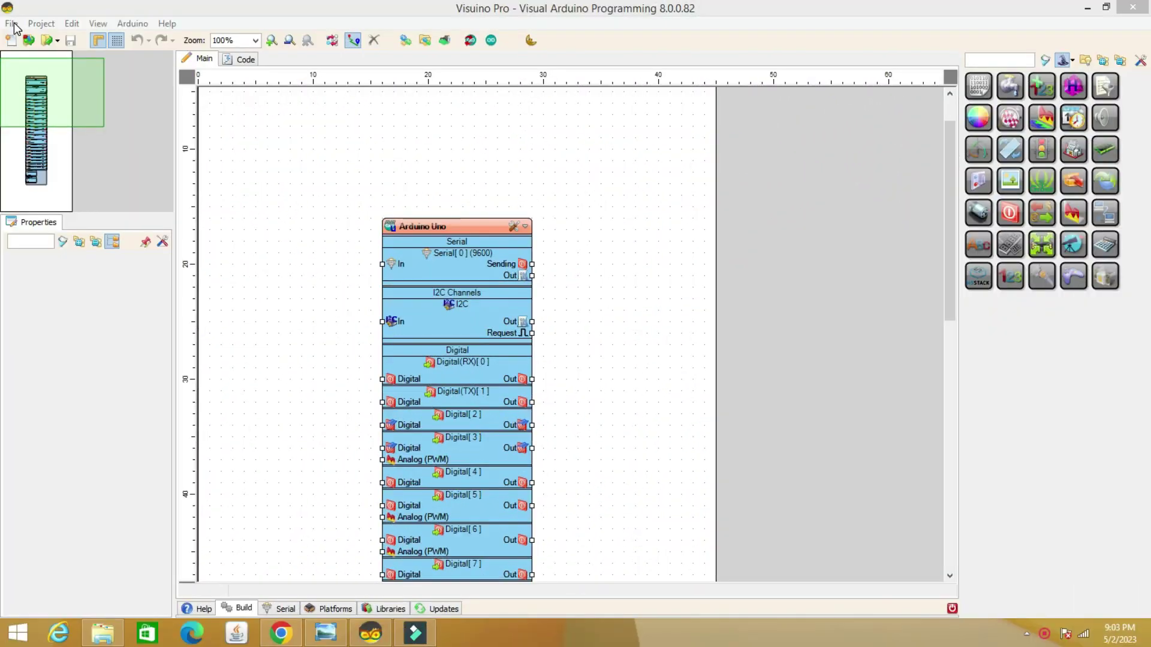
Reload the recent WORLD CLOCK2 project via File > Reopen.
click(13, 25)
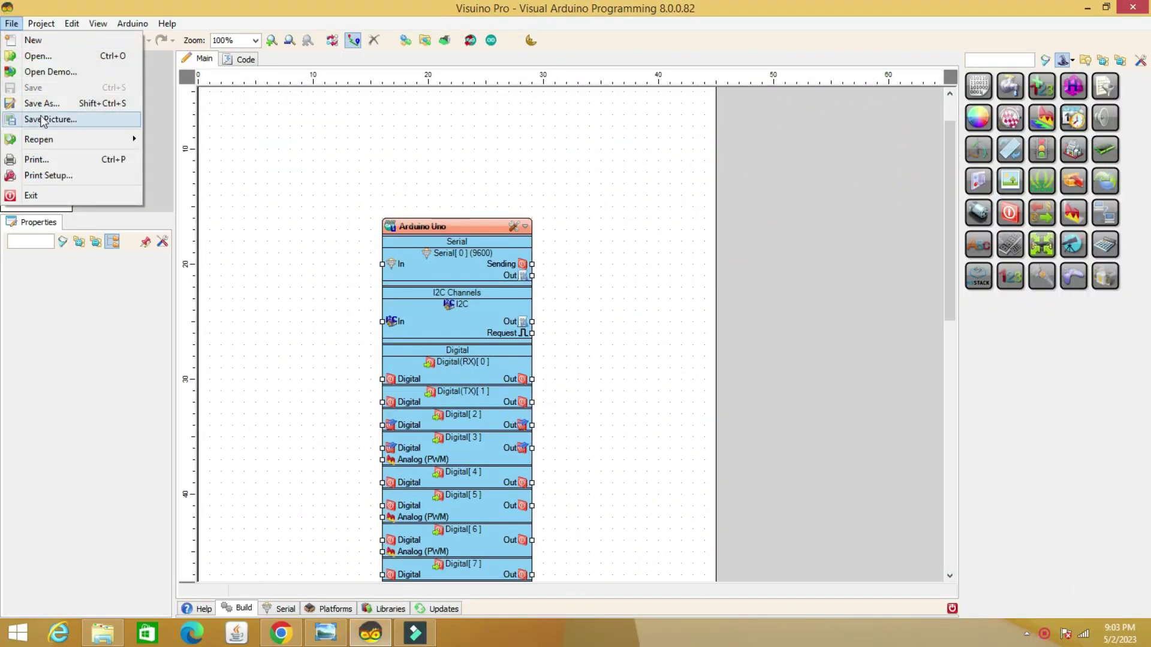
mouse_move(39, 140)
click(298, 140)
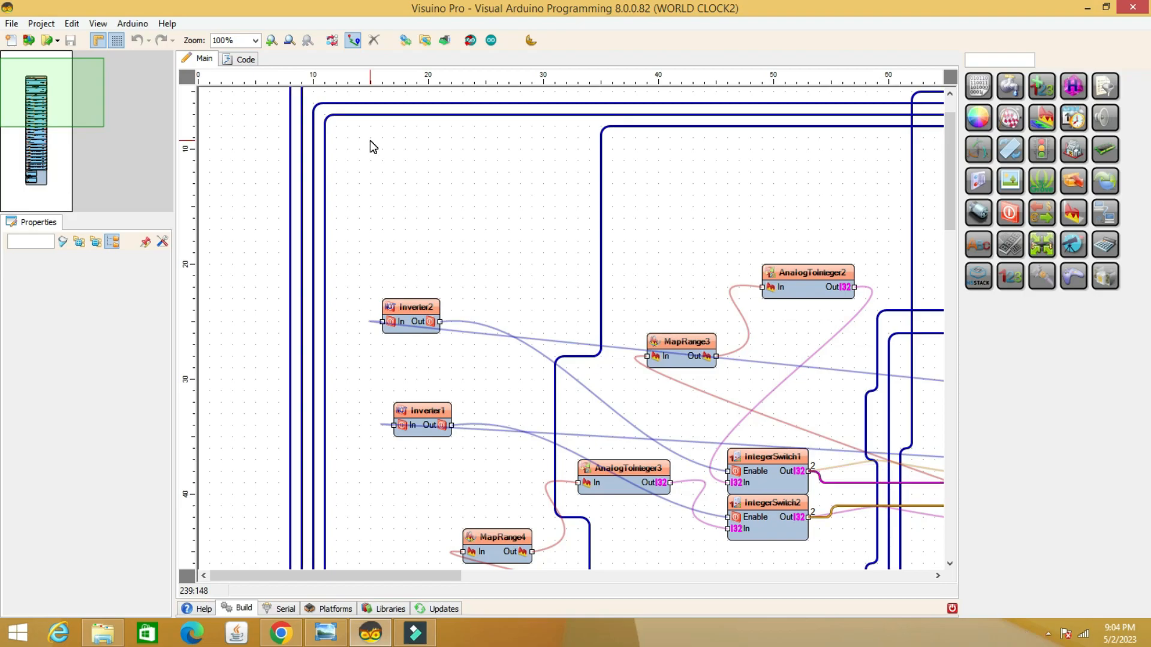
Zoom the diagram out to 66% to see more of the clock components.
click(255, 40)
click(221, 82)
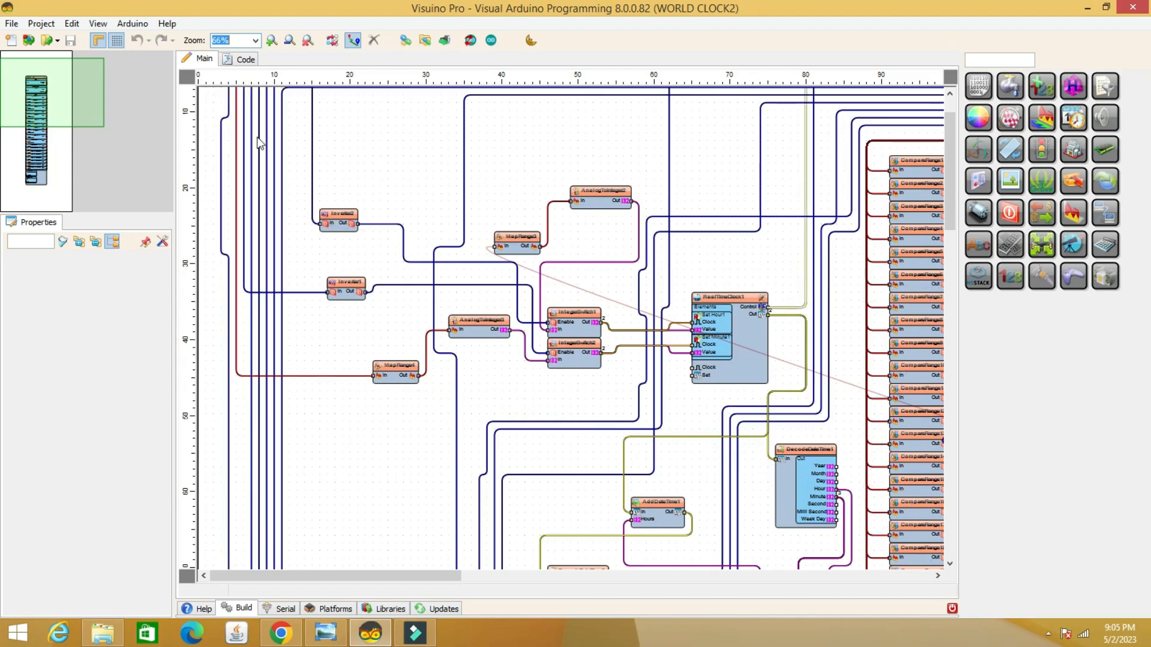
drag(339, 575, 559, 582)
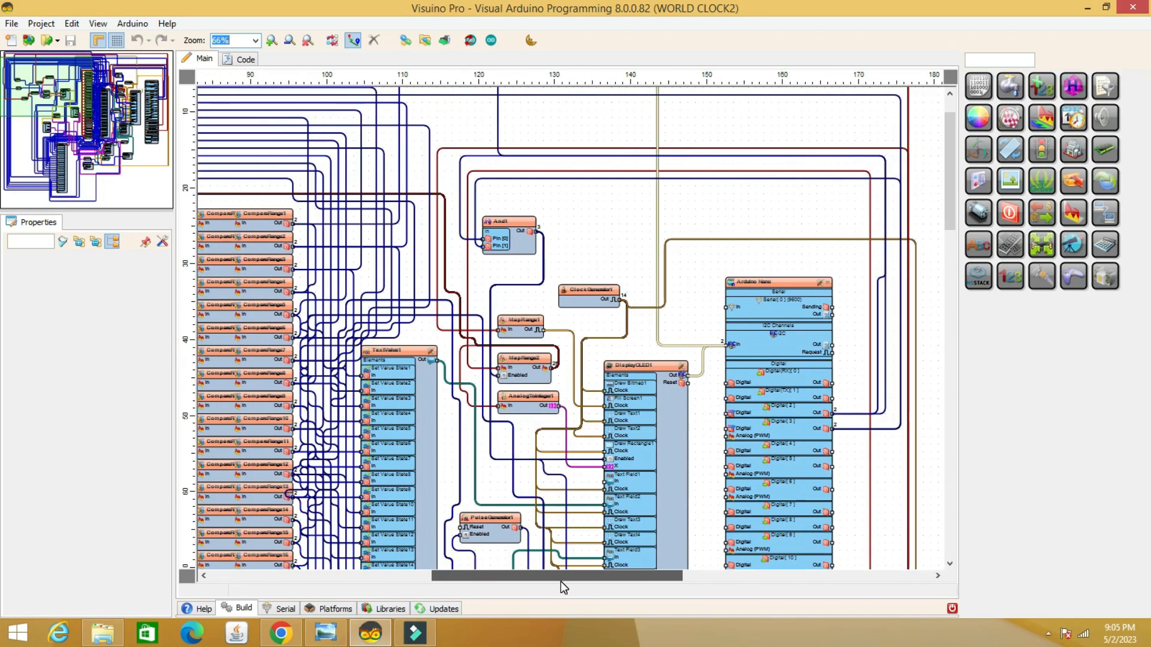
Send the generated WORLD CLOCK2 sketch to the Arduino IDE.
click(135, 25)
click(157, 58)
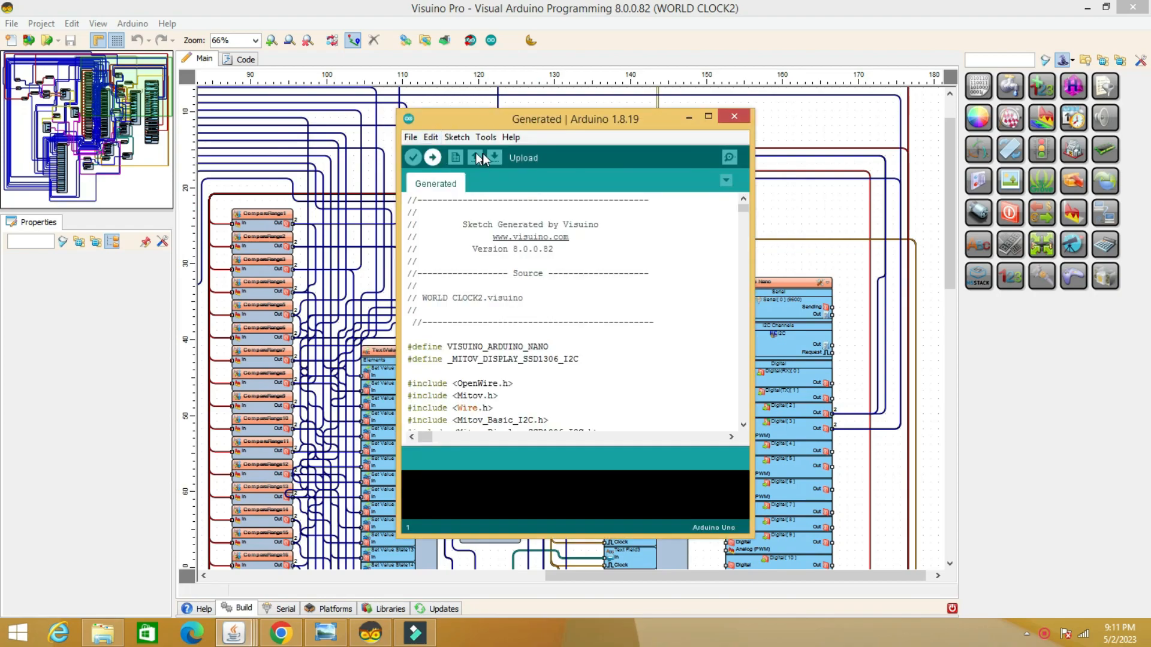
Check the board and port settings, then compile and upload the sketch.
click(485, 138)
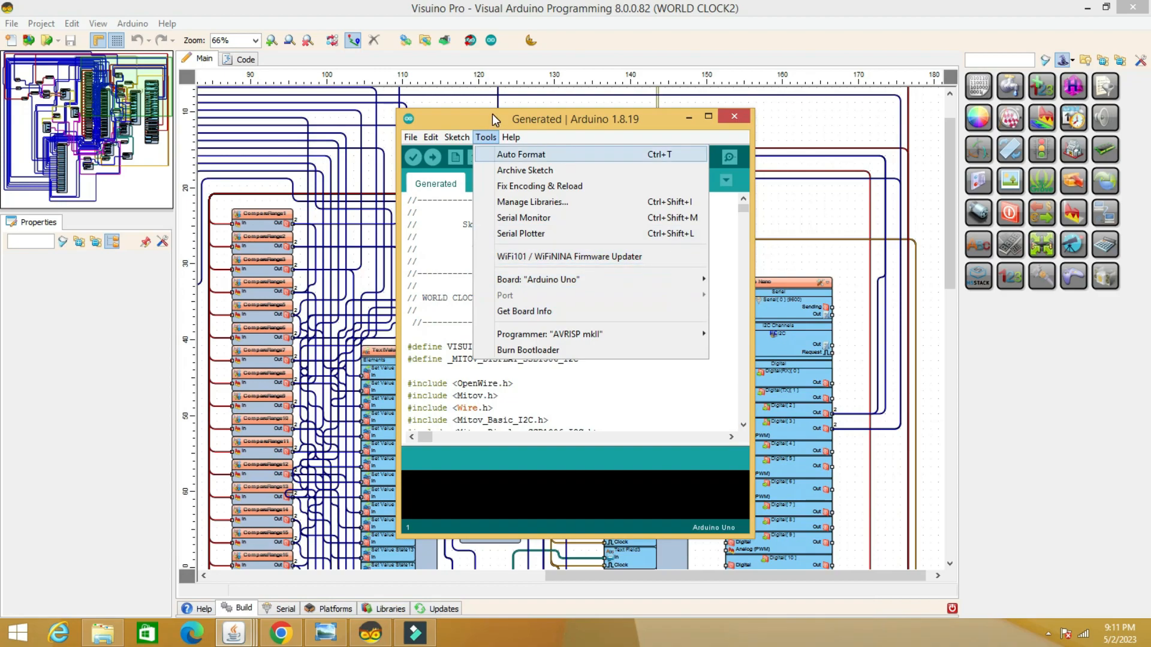
click(492, 117)
click(430, 159)
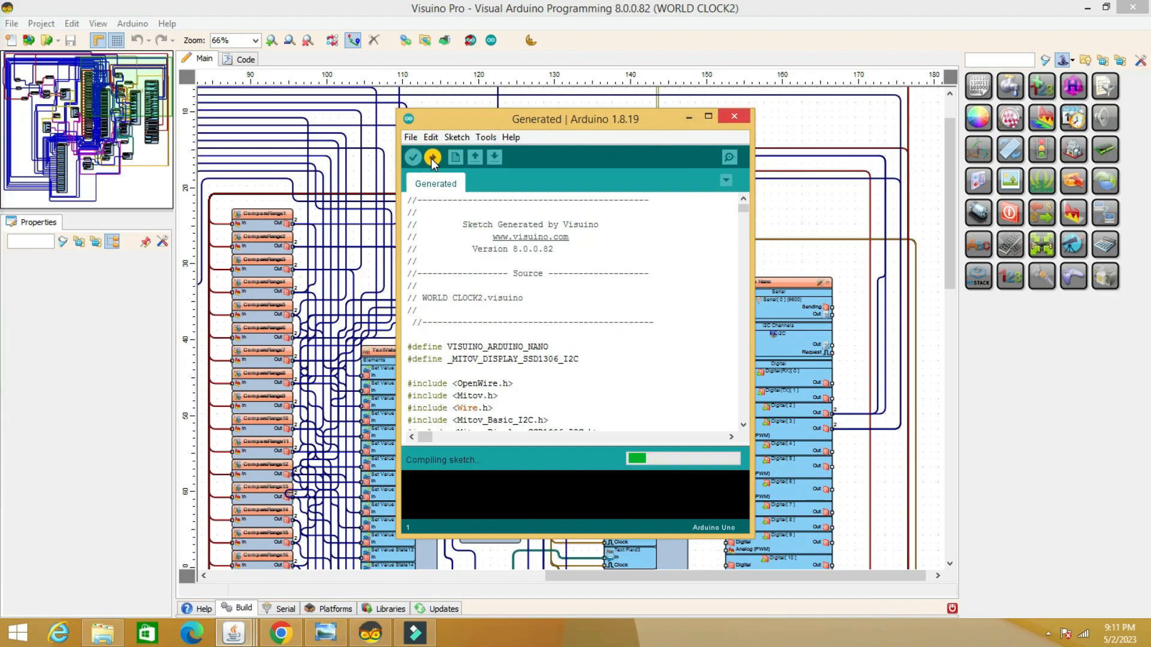